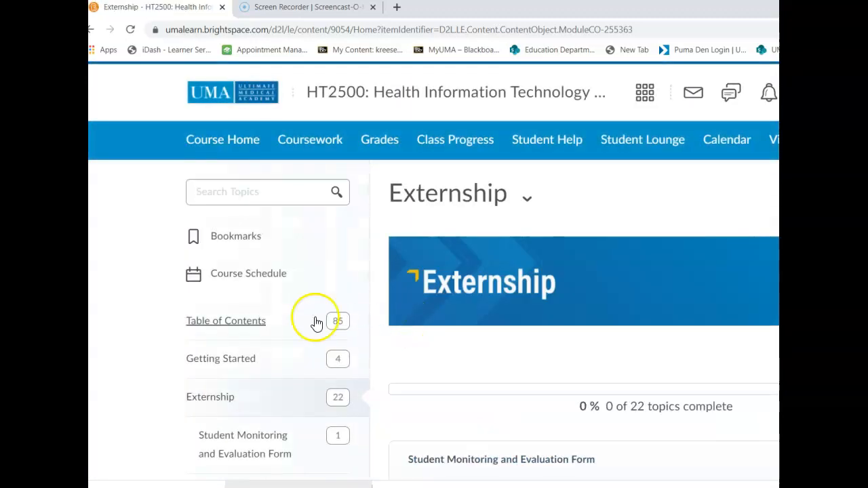
Go to Virtual Externship Projects under Links to Virtual Externship and open the Project 2 - Form Development case study instructions.
scroll(298, 315, "down", 4)
left_click(228, 246)
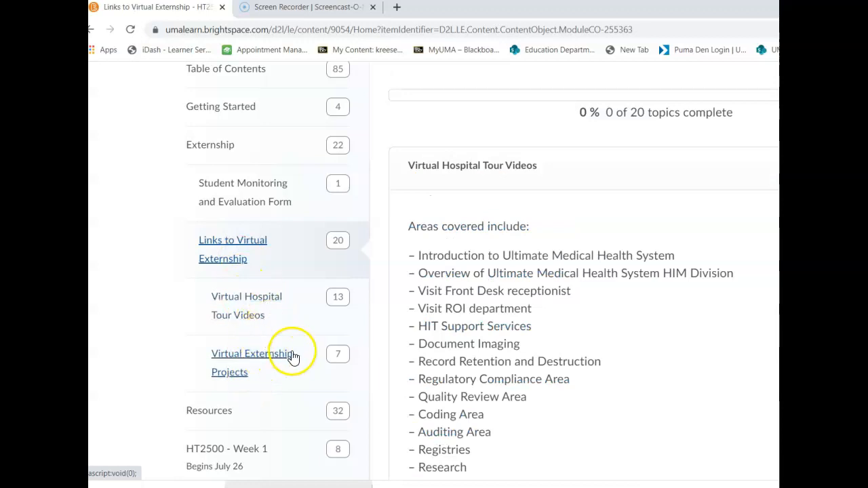
left_click(242, 358)
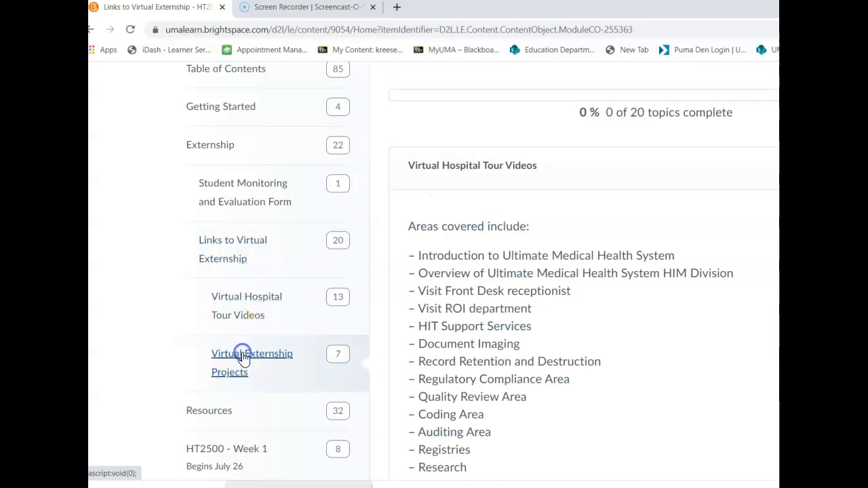
scroll(548, 285, "down", 4)
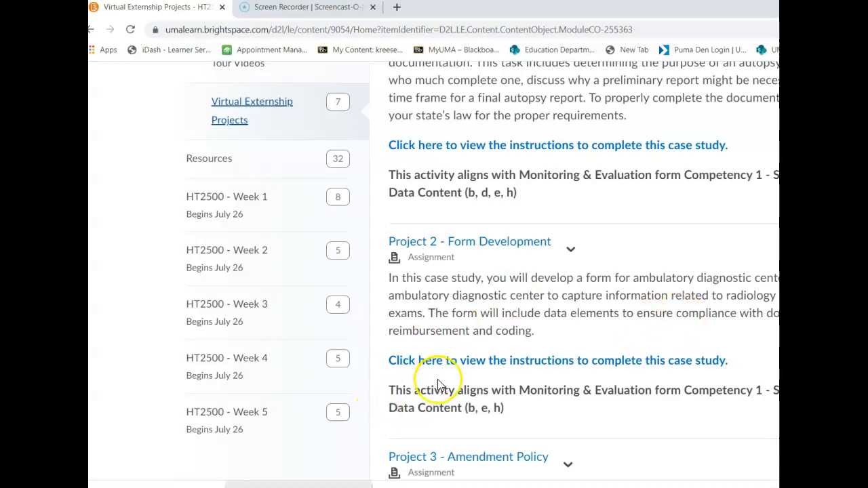
left_click(448, 362)
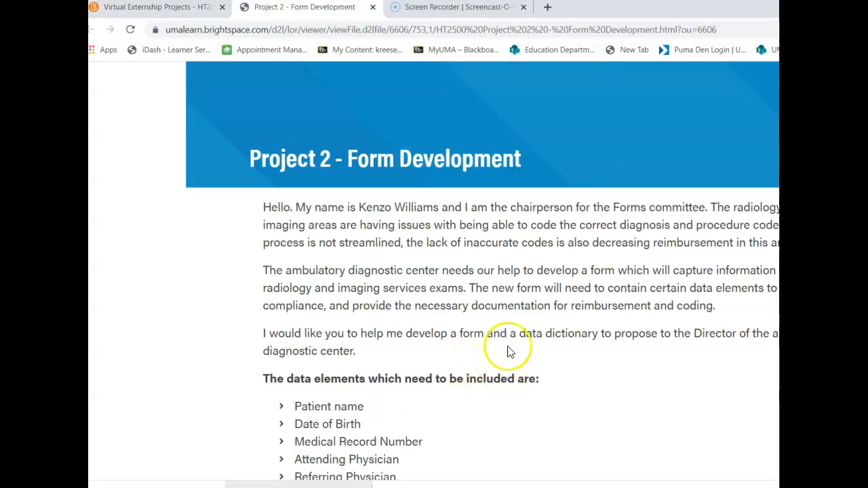
scroll(354, 345, "down", 3)
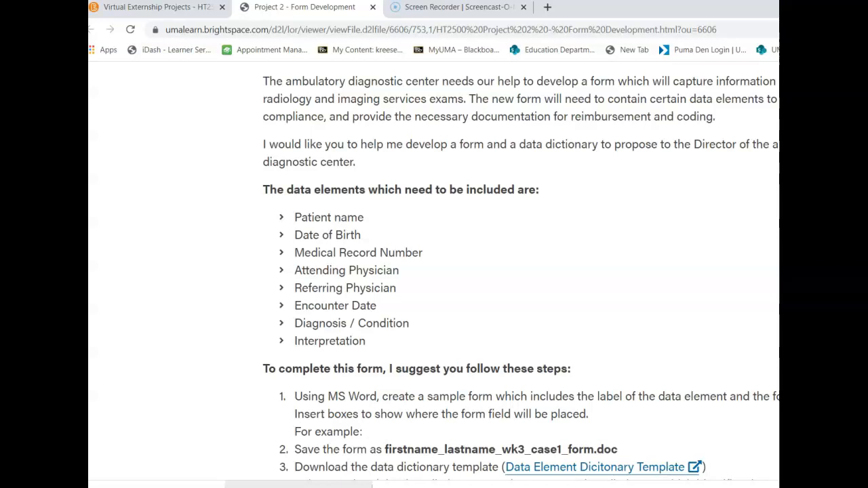
Launch Word and create a new blank document for the sample form.
key("super")
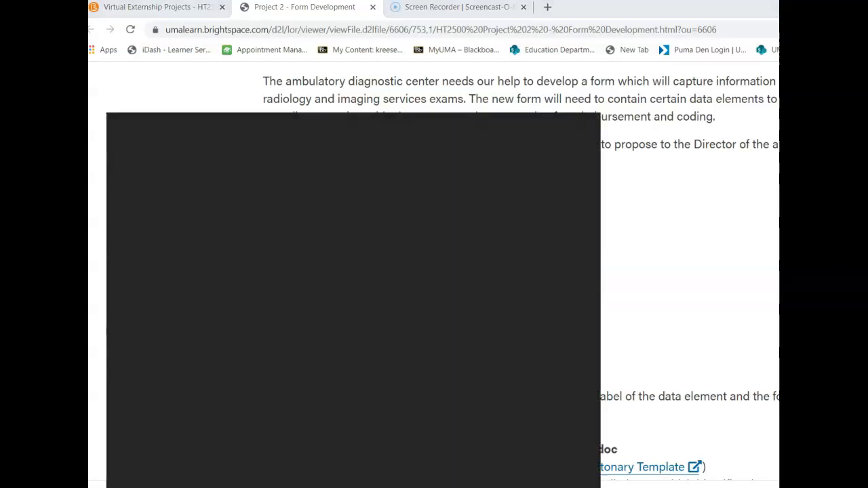
type("WOr")
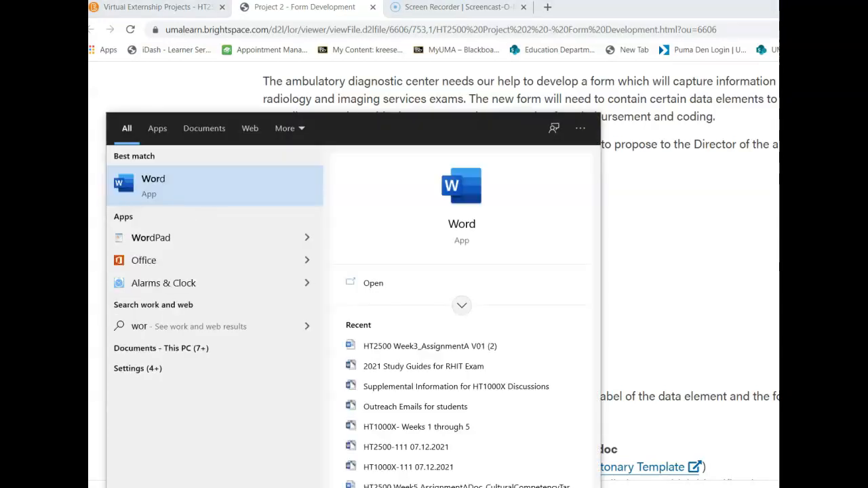
left_click(461, 223)
left_click(261, 129)
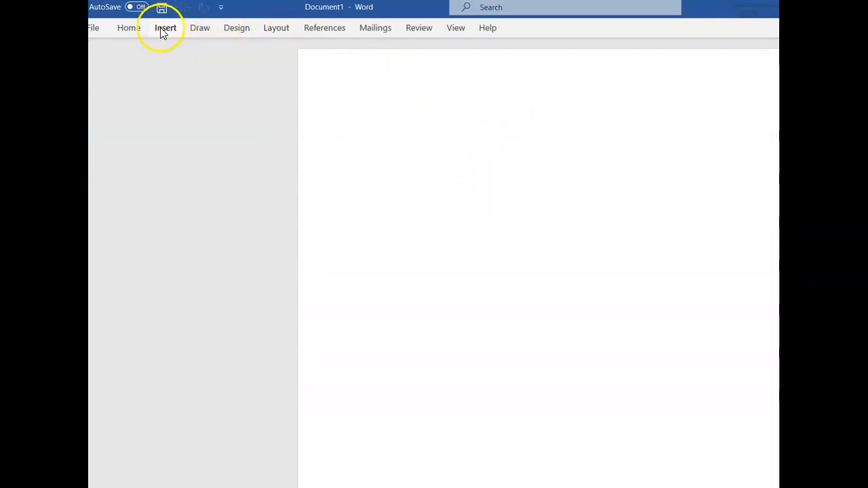
Add the centered heading "Title of Medical Record" at the top of the page.
left_click(125, 28)
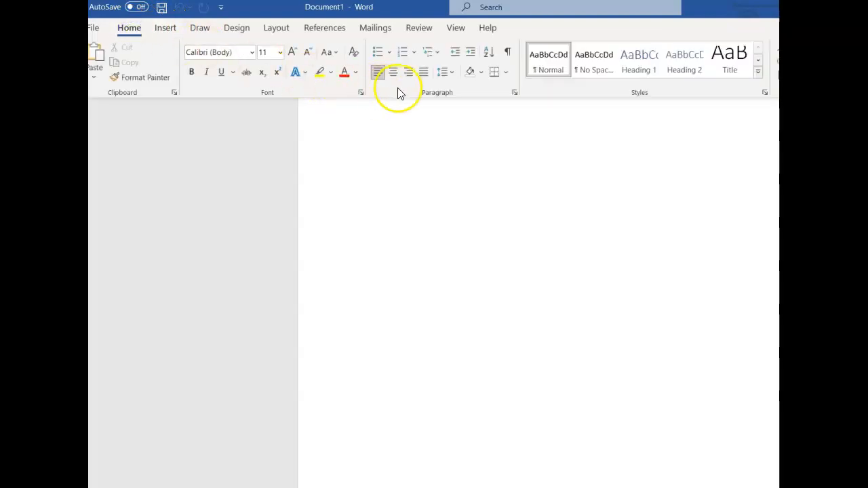
left_click(392, 74)
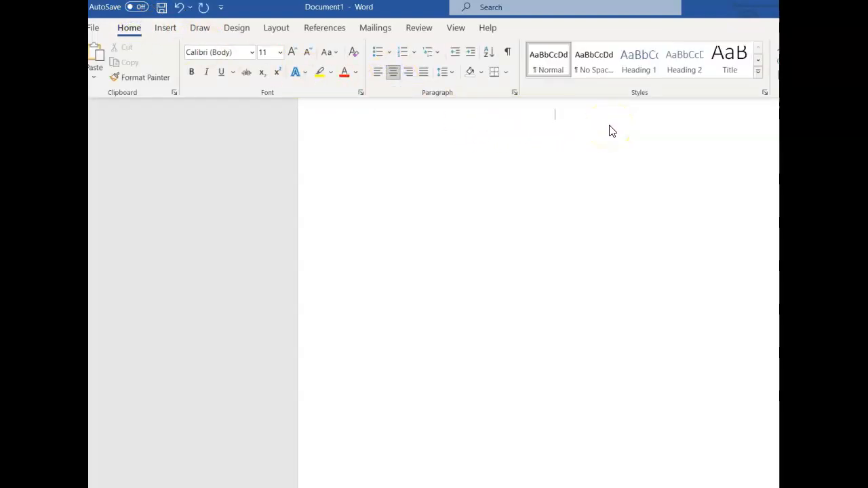
type("Title")
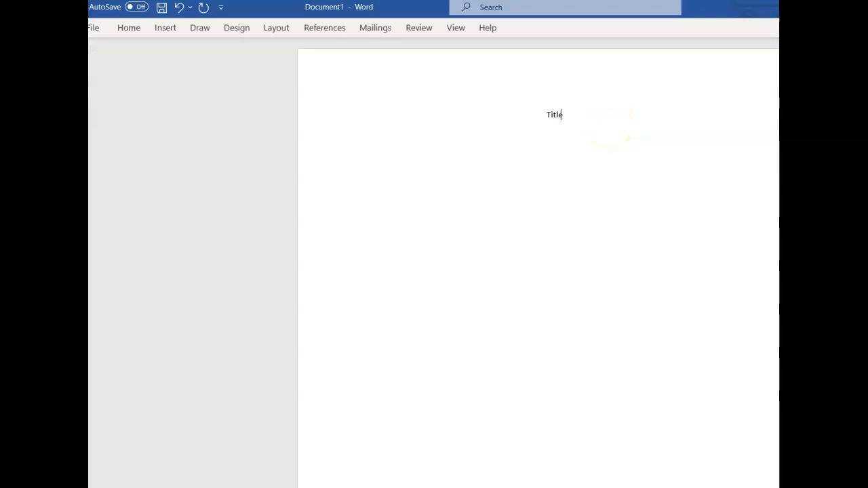
type(" of fo")
key("BackSpace")
type("Medical Record")
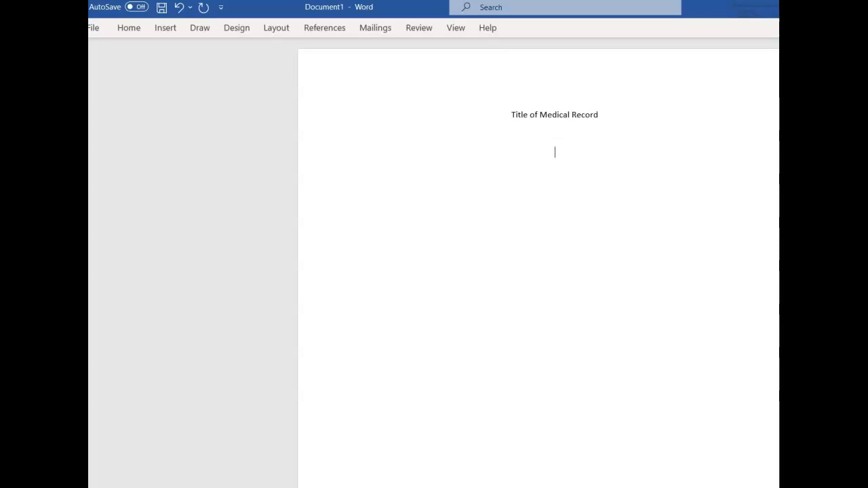
Left-align the text below the heading and add the labels Patient Name, Medical Record Number and Encounter Date.
left_click(139, 29)
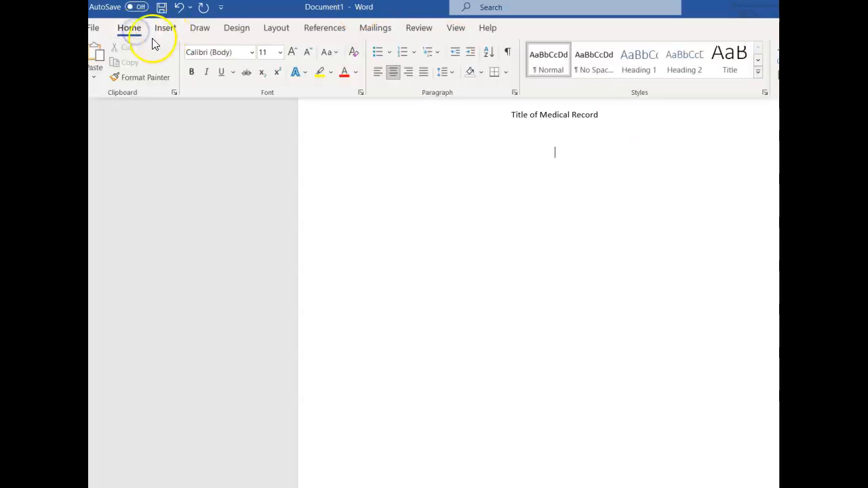
left_click(377, 72)
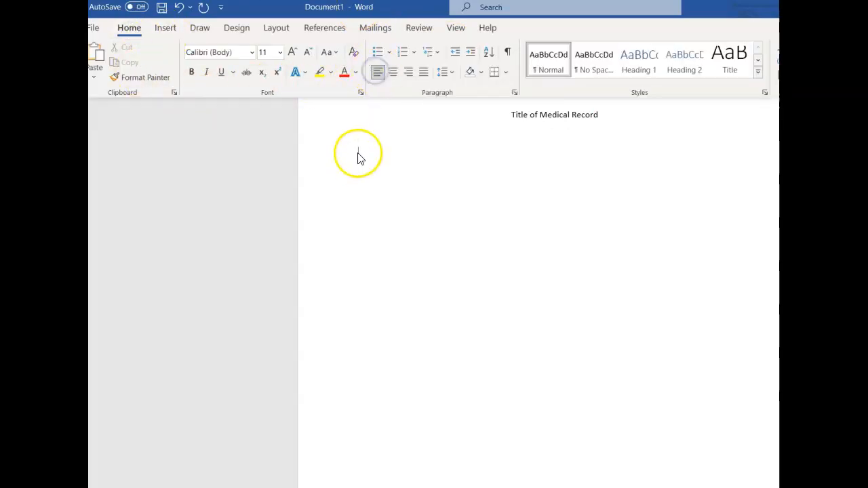
type("Patient Name")
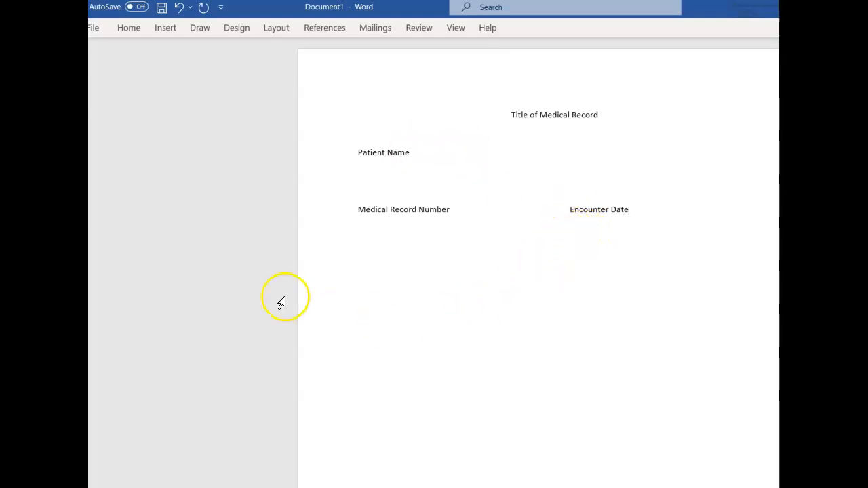
Insert a rectangle under the Patient Name label and resize it into a wide, low field box.
left_click(425, 153)
left_click(168, 28)
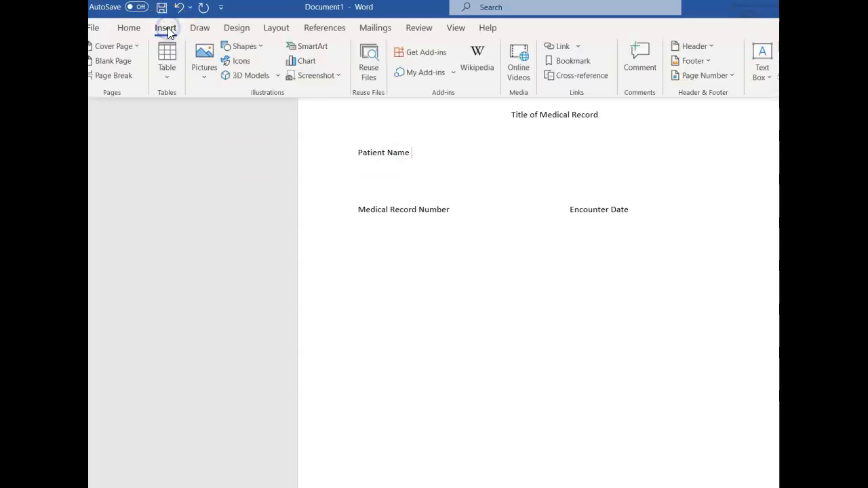
left_click(244, 46)
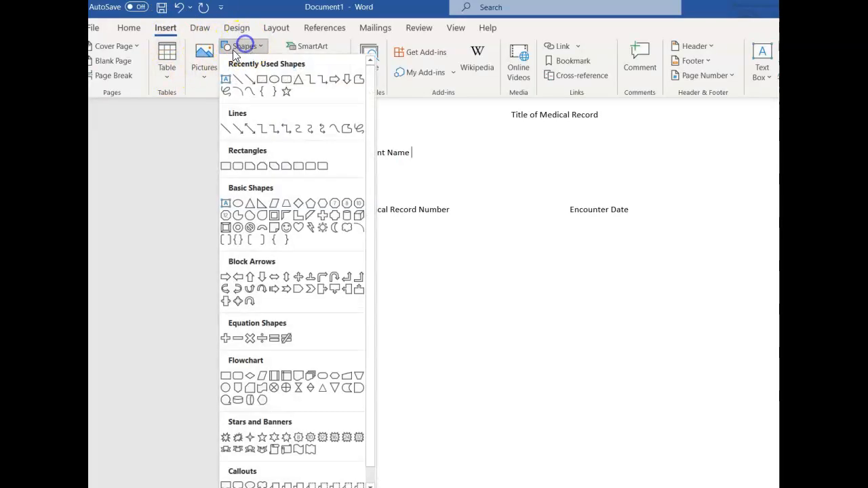
left_click(226, 166)
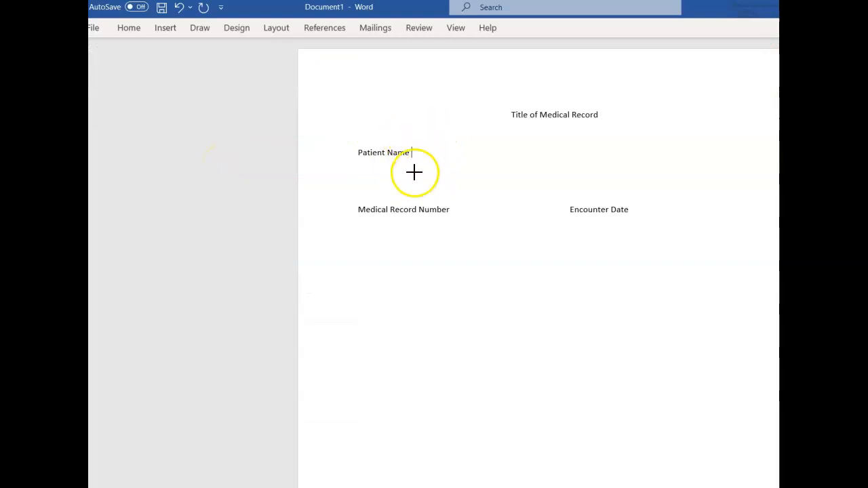
left_click(369, 172)
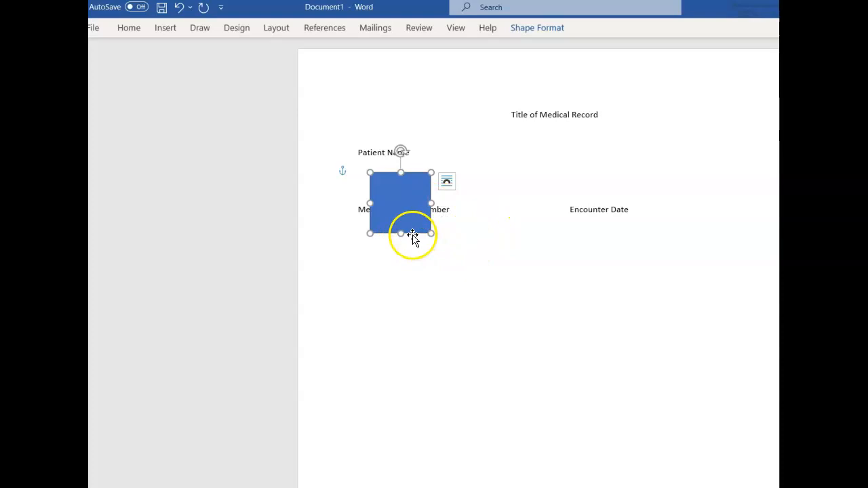
left_click_drag(401, 235, 608, 182)
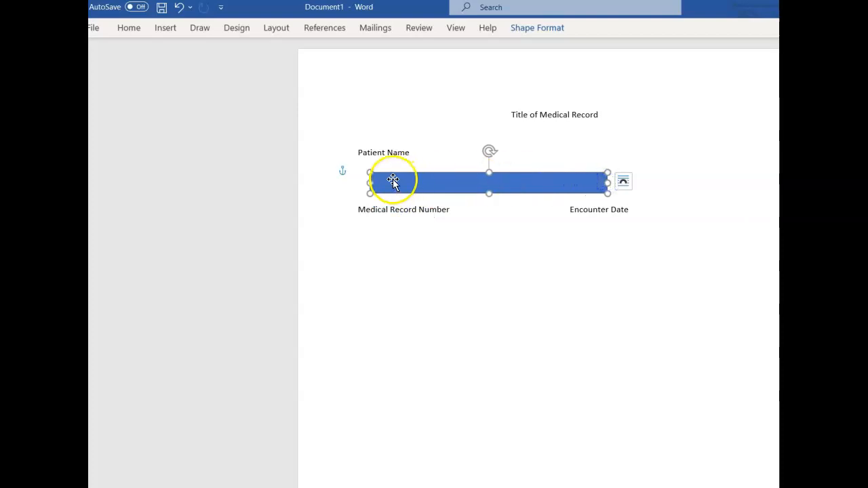
left_click_drag(372, 170, 366, 165)
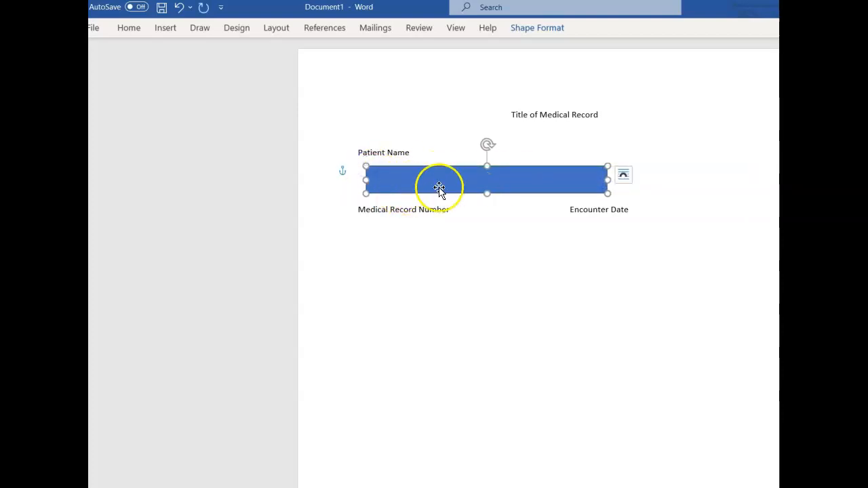
left_click(471, 245)
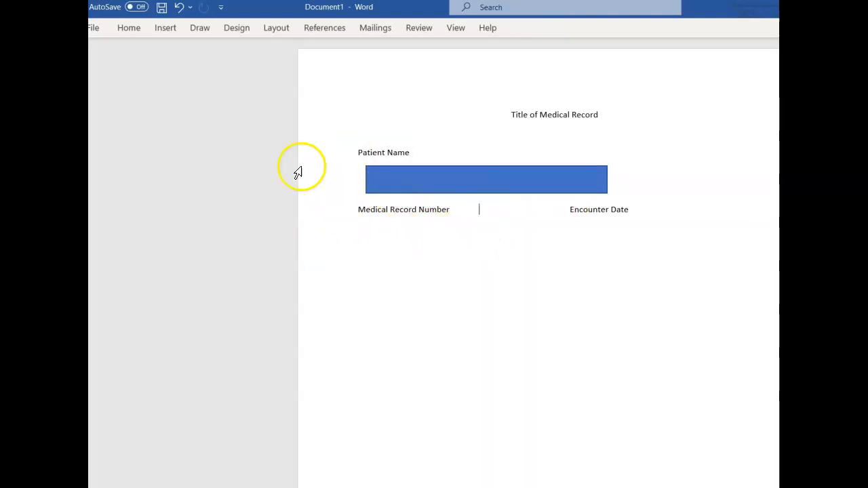
Insert a rectangle under the Medical Record Number label and shape it into a shorter, low field box aligned with the label.
left_click(167, 28)
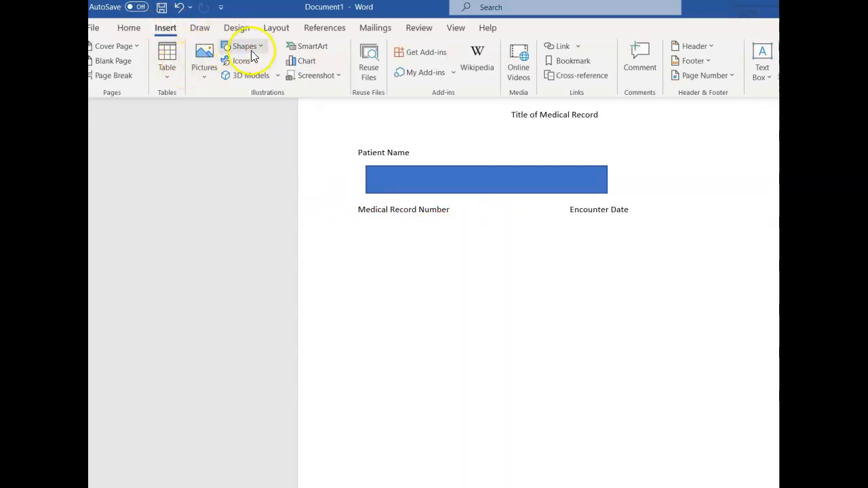
left_click(247, 48)
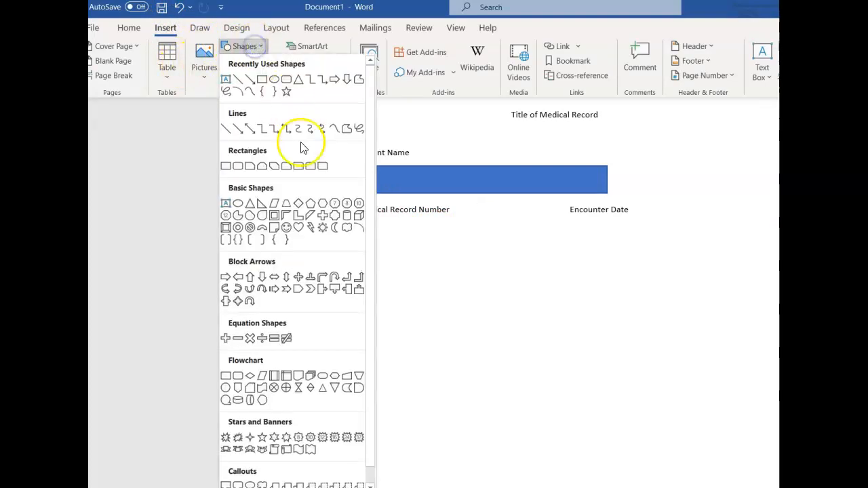
left_click(227, 167)
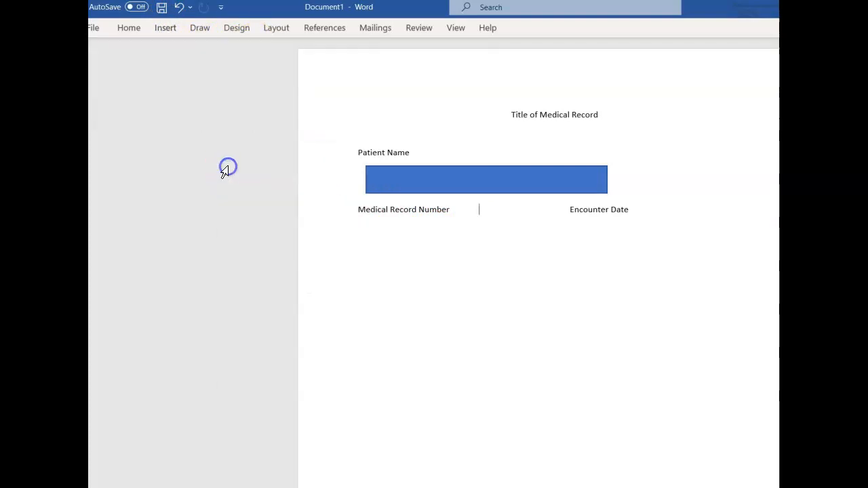
left_click(367, 233)
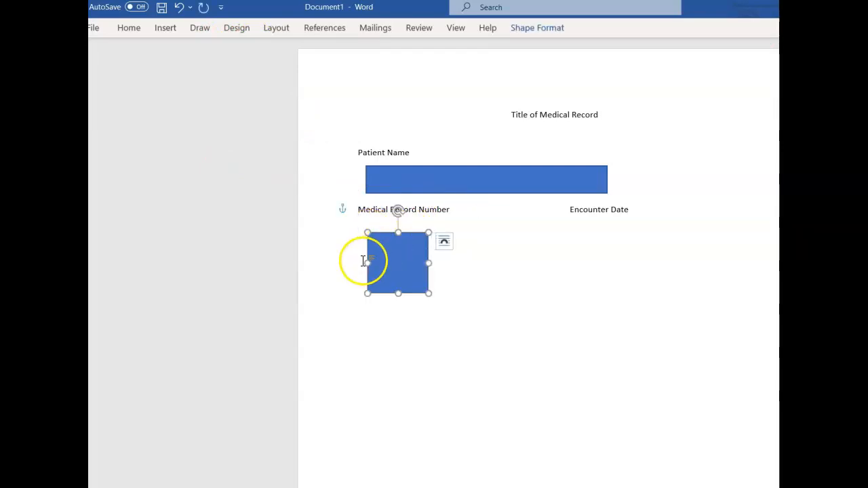
left_click_drag(395, 298, 392, 252)
left_click(393, 287)
left_click_drag(400, 296, 489, 244)
left_click_drag(367, 247, 347, 248)
left_click(430, 294)
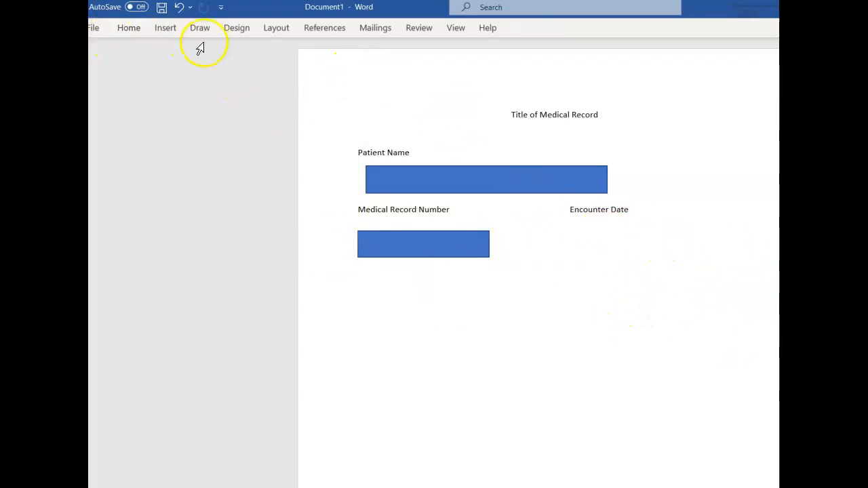
Review the Save As locations for the form document, and return to the document without saving.
left_click(97, 31)
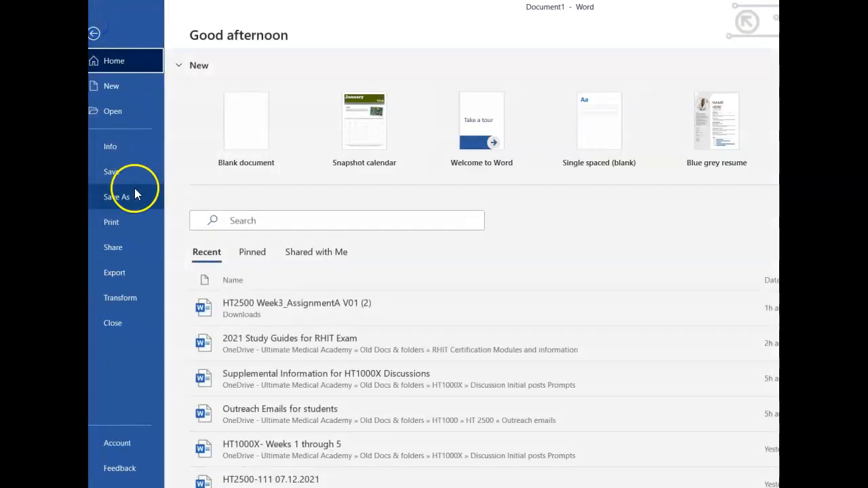
left_click(134, 193)
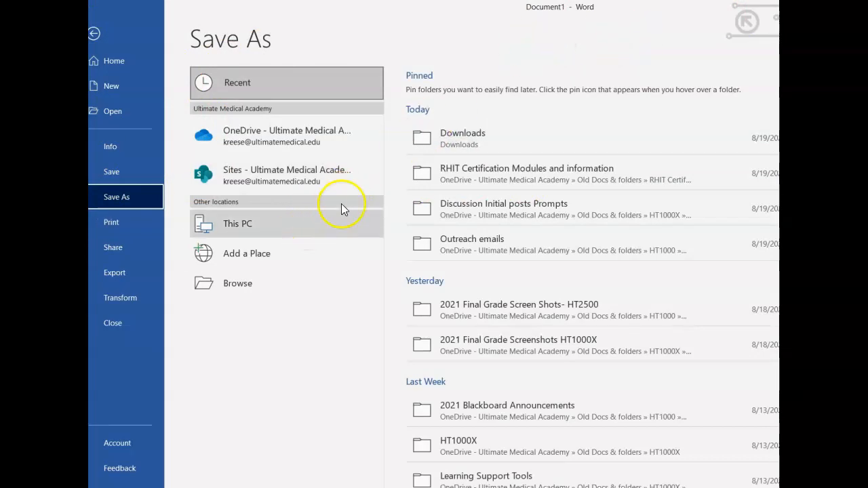
left_click(94, 34)
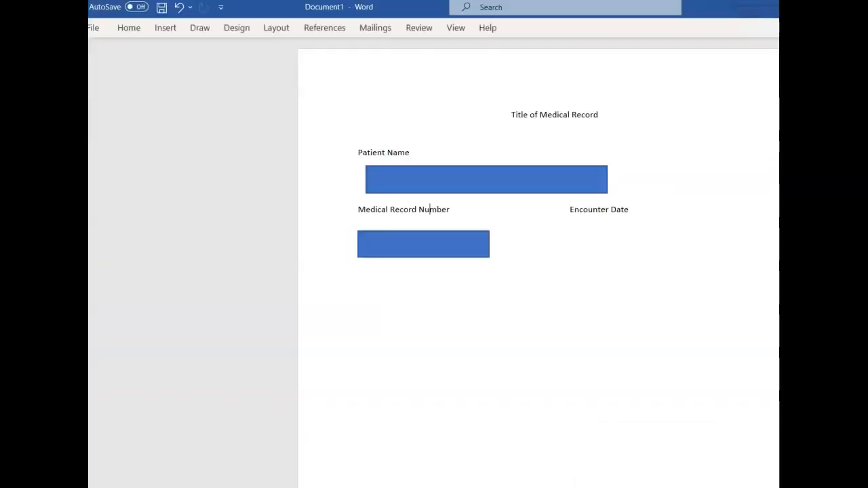
Switch to the browser, download the data dictionary template from the Project 2 instructions, open it in Excel and select the first empty Data Element Name cell.
mouse_move(496, 487)
left_click(496, 461)
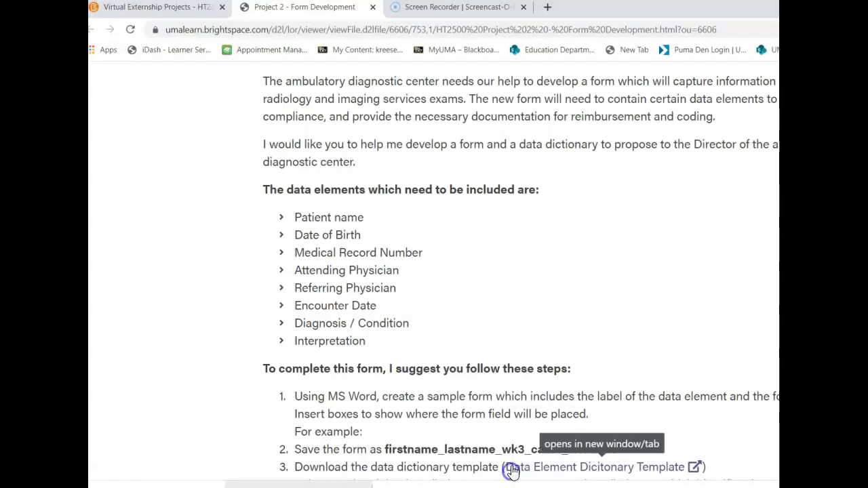
scroll(516, 359, "down", 2)
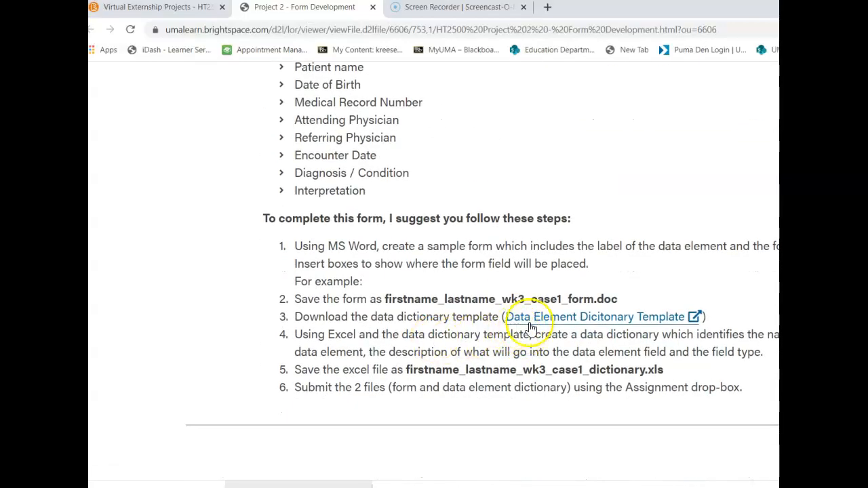
left_click(585, 320)
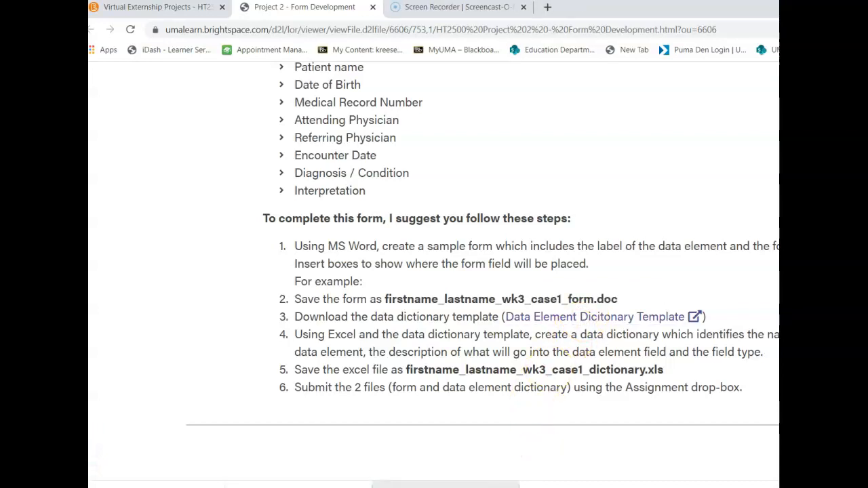
left_click(514, 485)
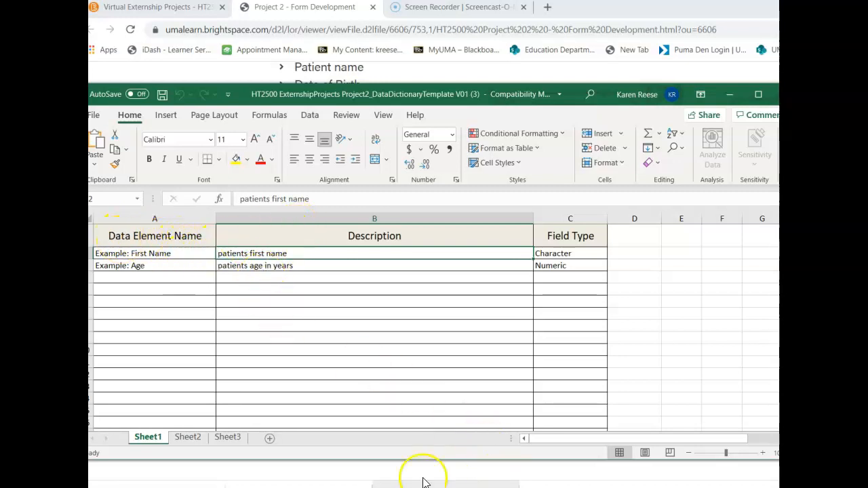
left_click(134, 275)
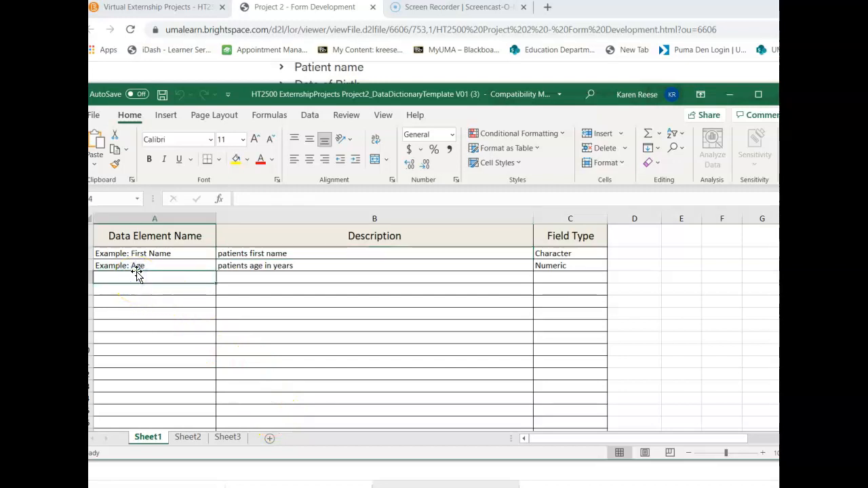
Enter Patient Name and Medical Record as data element names in the first two empty rows below the examples.
type("Patient Name")
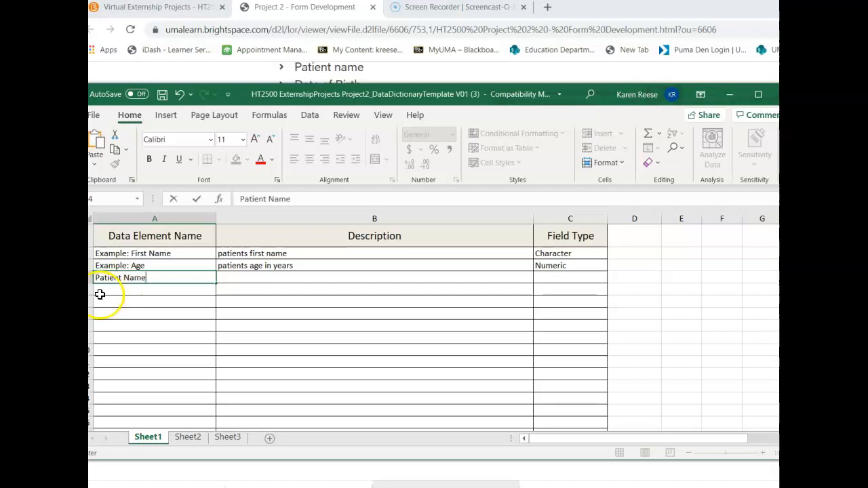
key("Return")
type("edical Record")
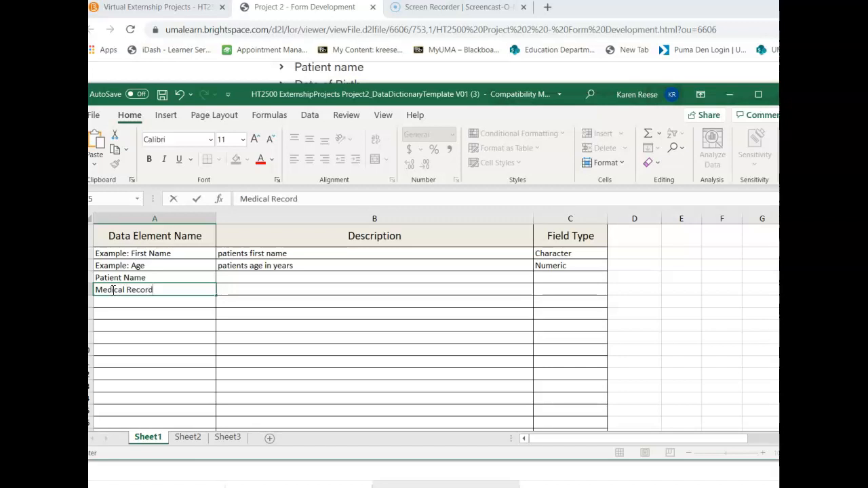
left_click(120, 304)
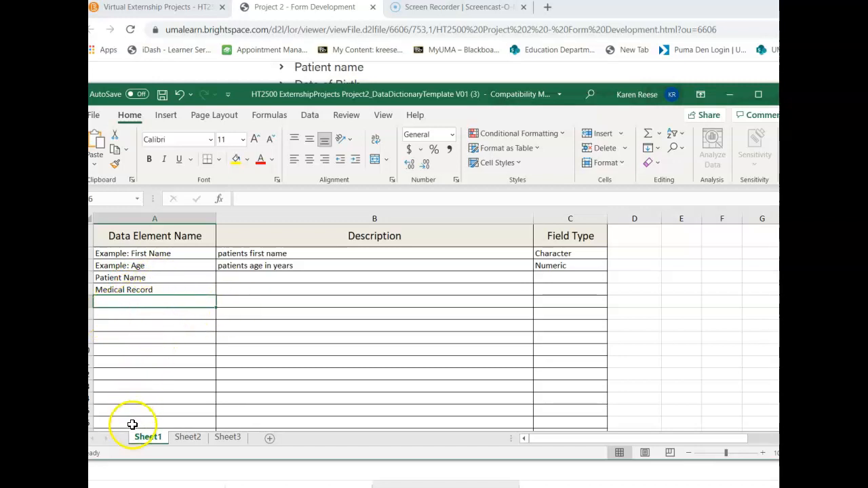
Examine the First Name and Age example rows, comparing their descriptions and field types with the blank cells beside the new elements.
left_click(154, 282)
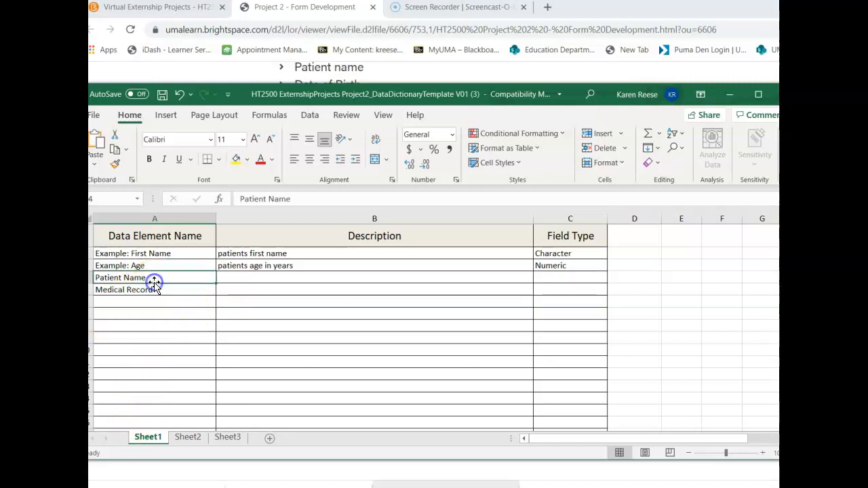
left_click(271, 277)
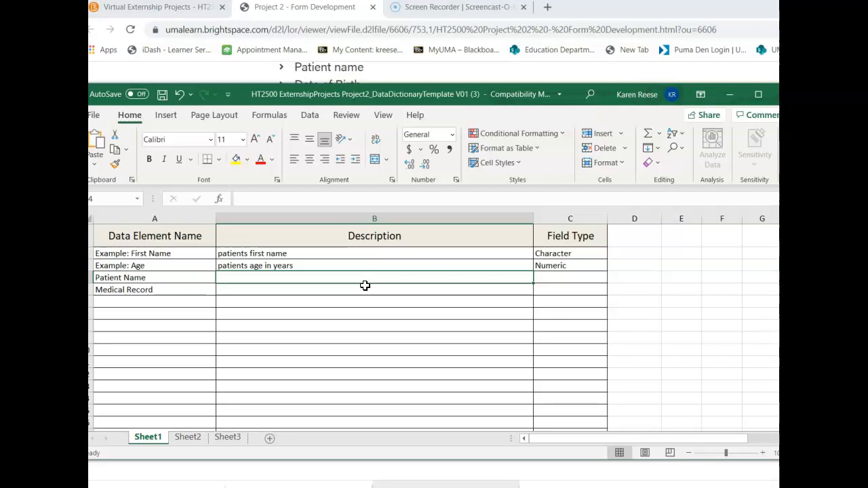
left_click(180, 252)
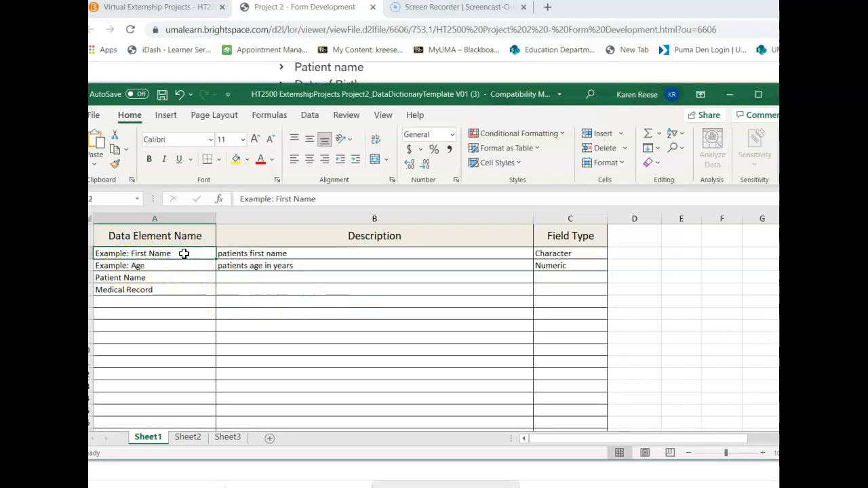
left_click(284, 253)
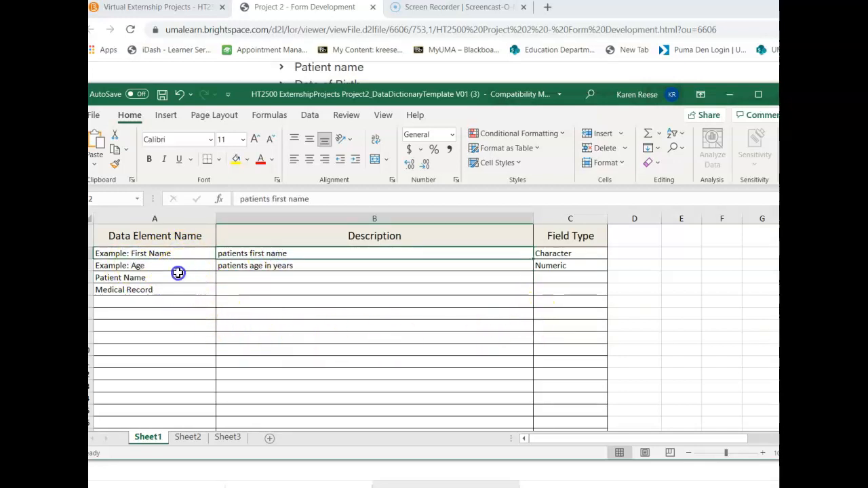
left_click(179, 275)
left_click(193, 263)
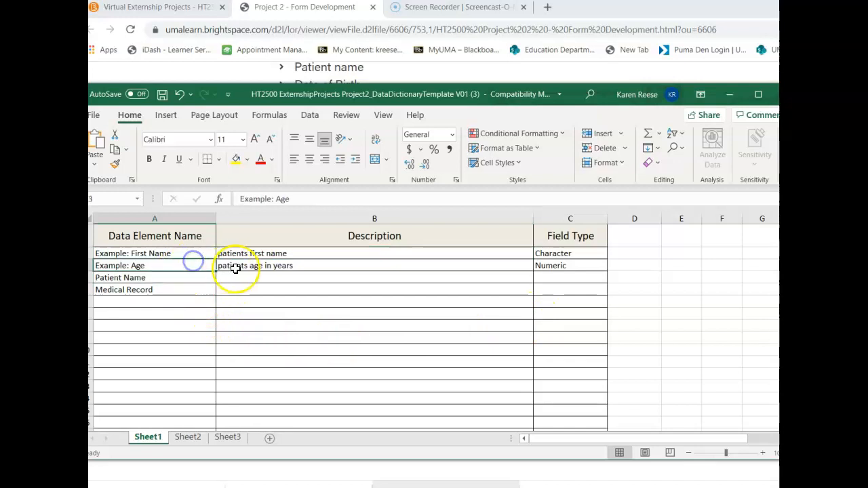
left_click(308, 265)
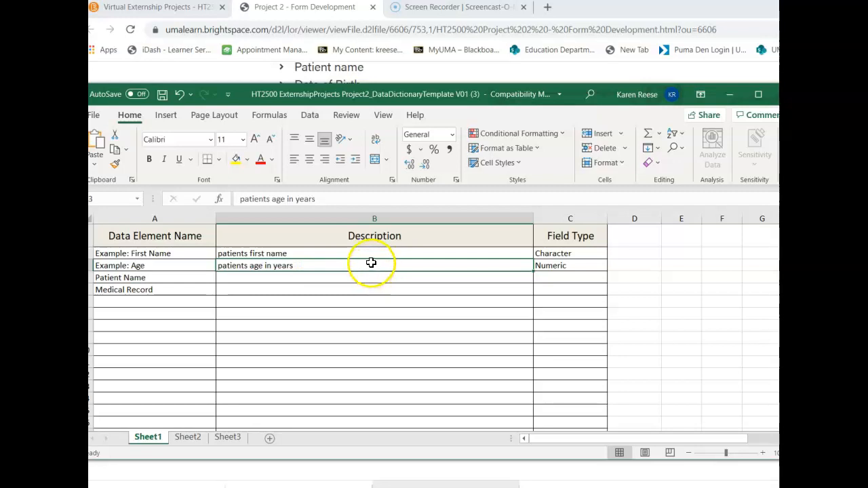
left_click(555, 268)
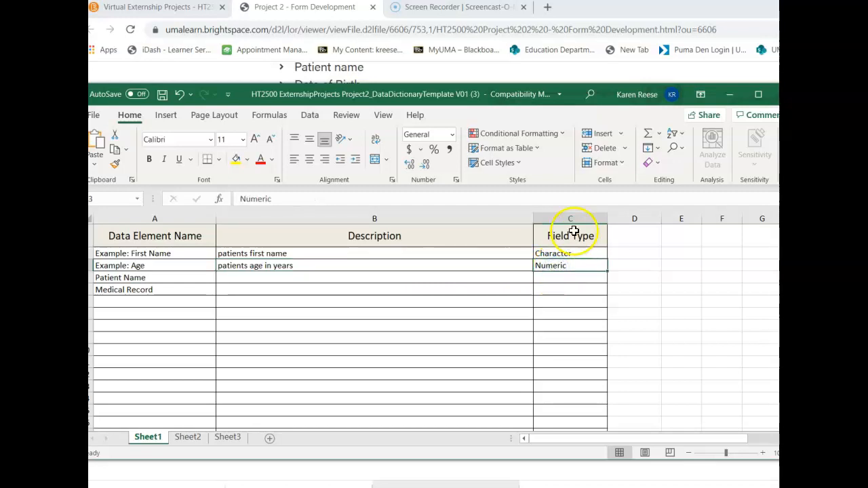
left_click(332, 255)
left_click(557, 256)
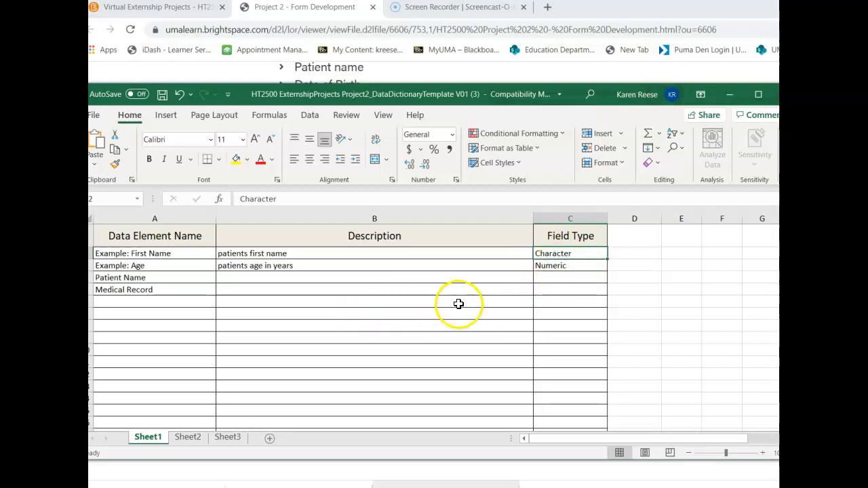
left_click(247, 293)
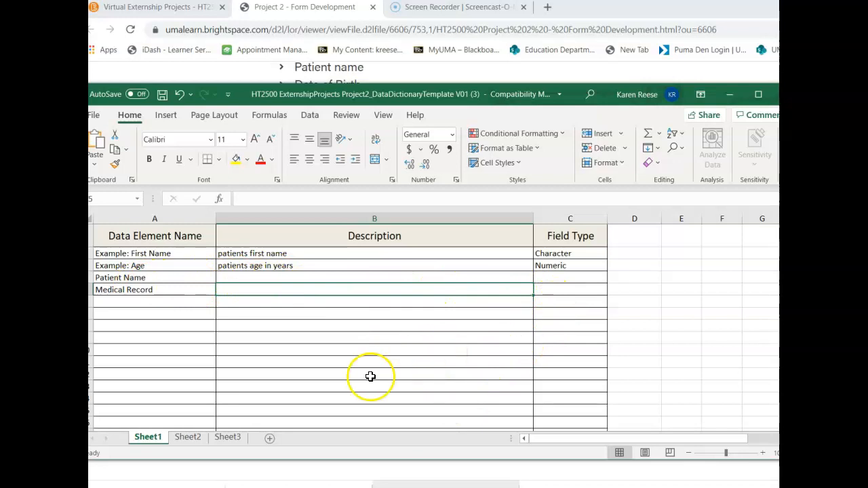
Review the Save As locations and file format for the data dictionary workbook, and return to the sheet without saving.
left_click(93, 115)
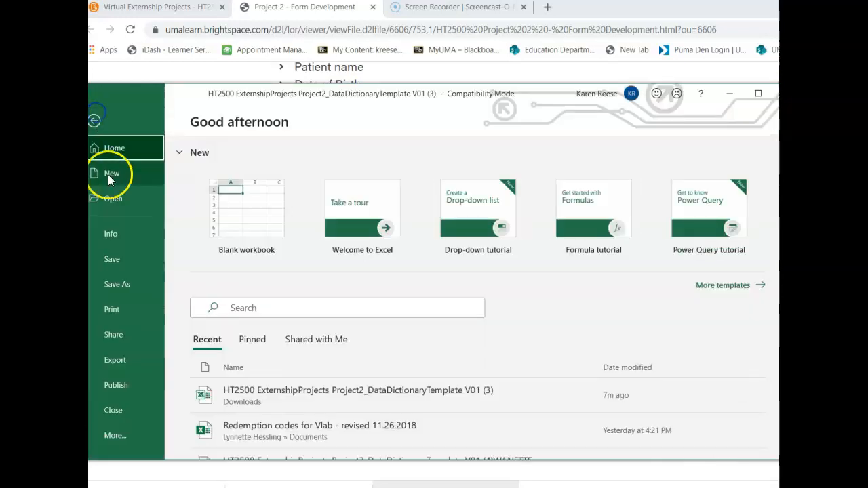
left_click(122, 285)
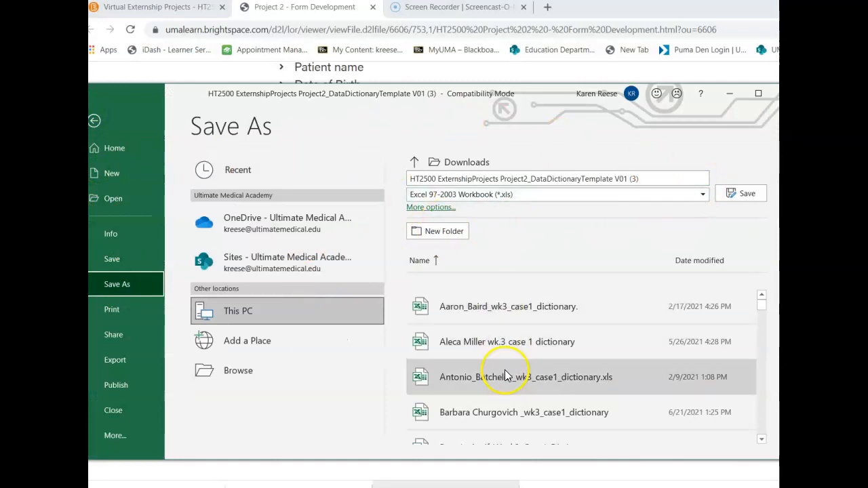
left_click(95, 121)
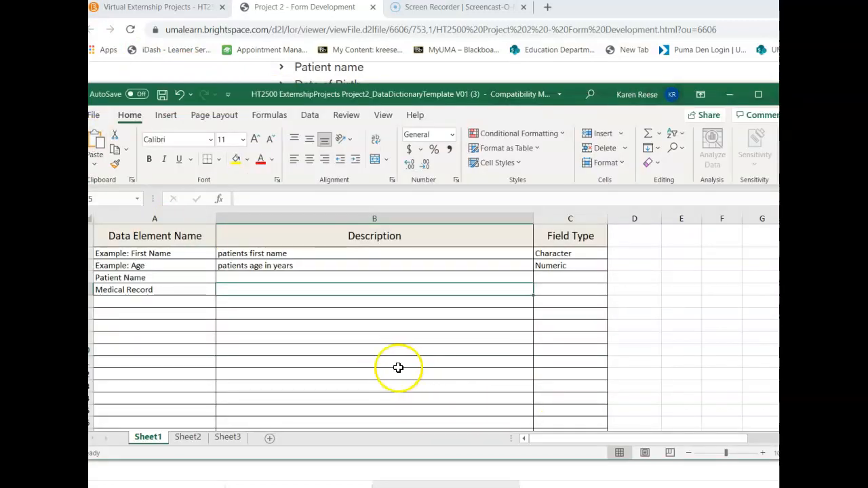